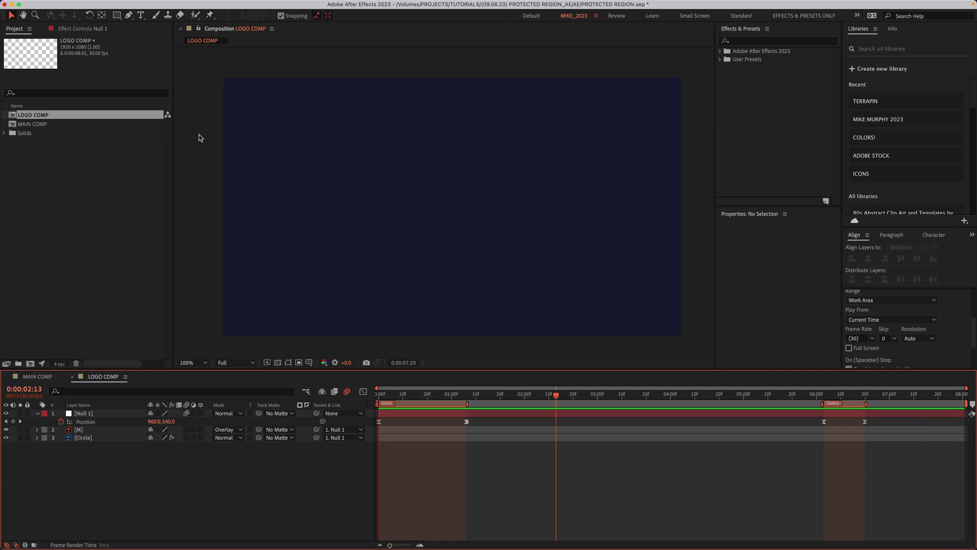
- Check Composition > Responsive Design — Time and the Intro marker's options, then clear the Intro and Outro markers
click(137, 2)
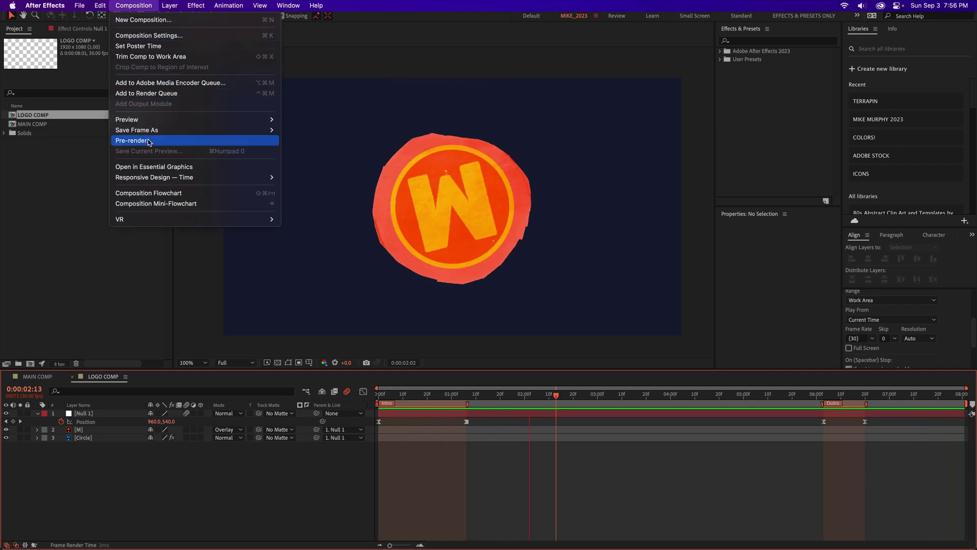
mouse_move(182, 179)
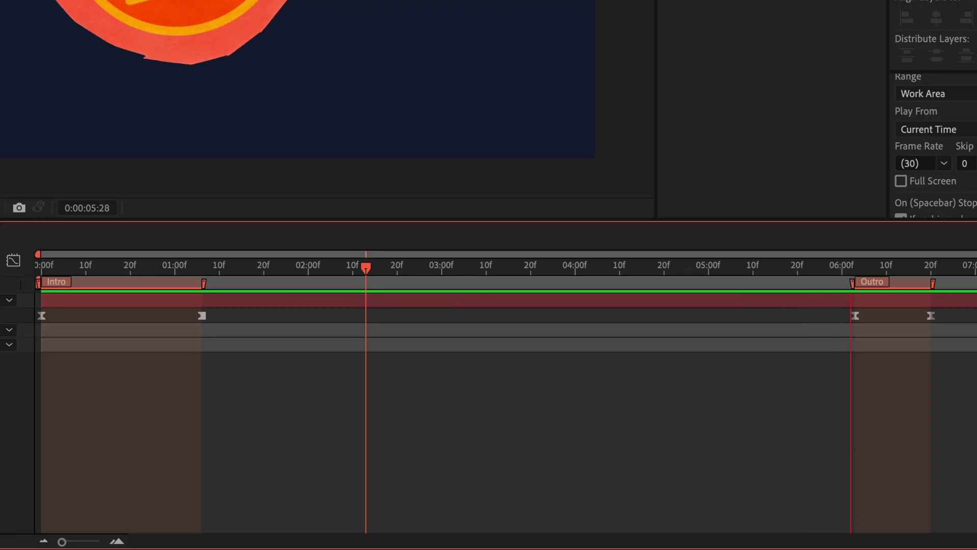
mouse_move(40, 282)
mouse_down()
mouse_move(421, 282)
mouse_move(55, 282)
mouse_up()
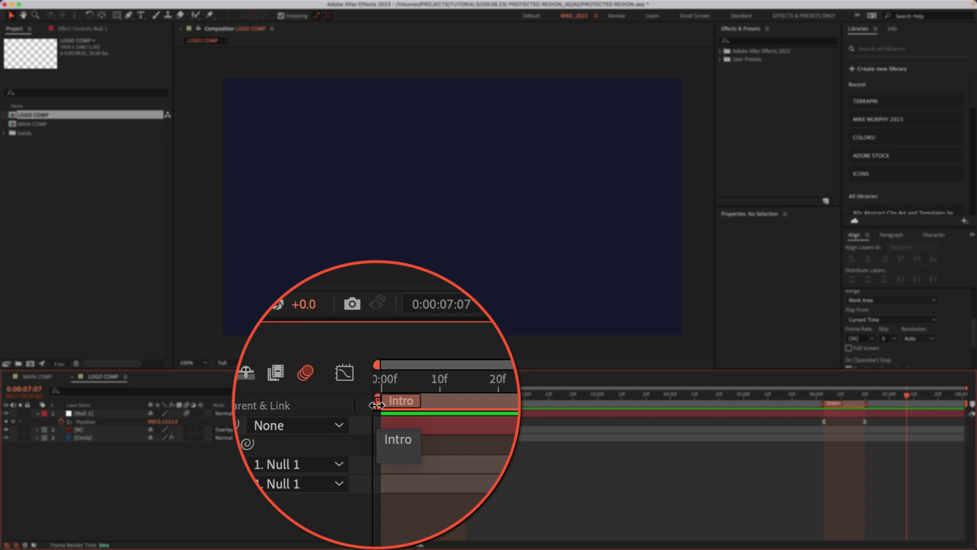
right_click(378, 404)
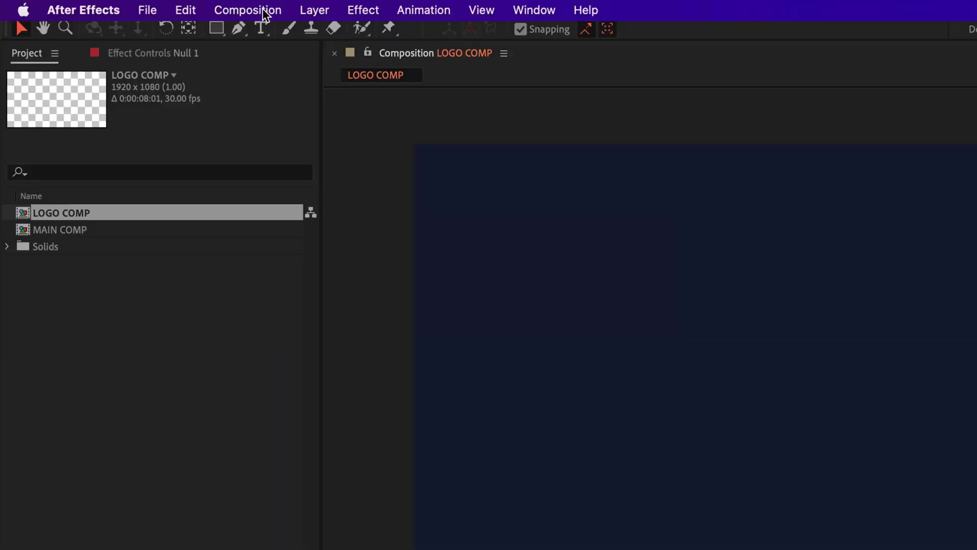
click(264, 11)
mouse_move(320, 330)
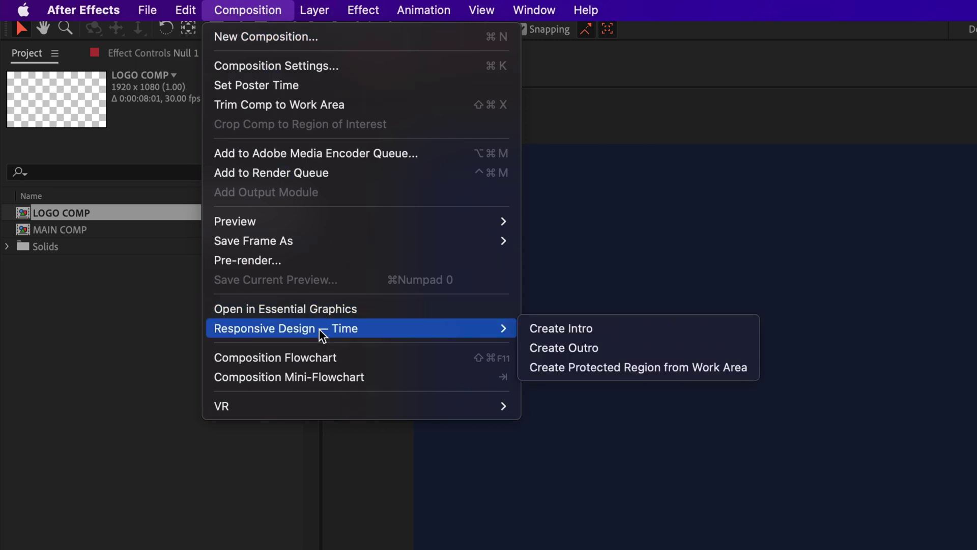
click(629, 348)
key(super+z)
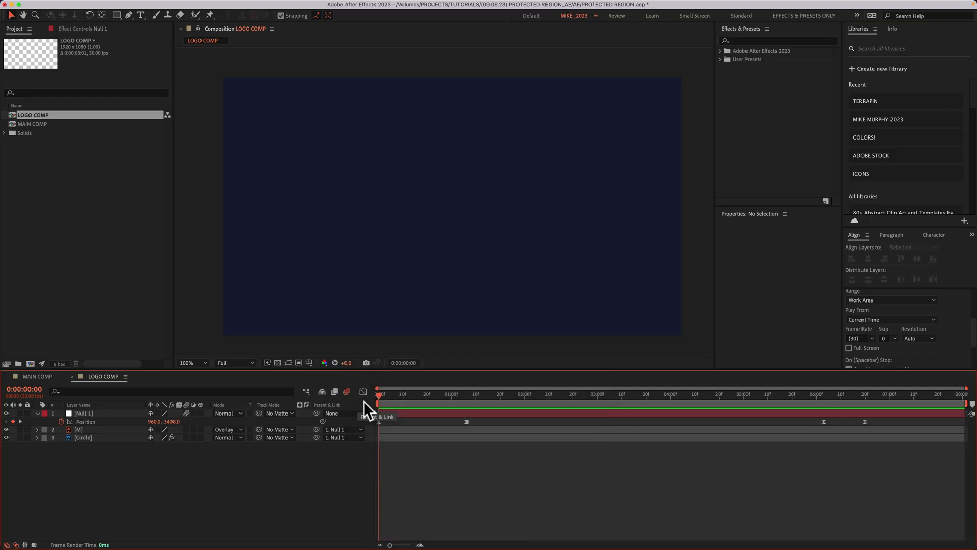
drag(381, 397, 598, 392)
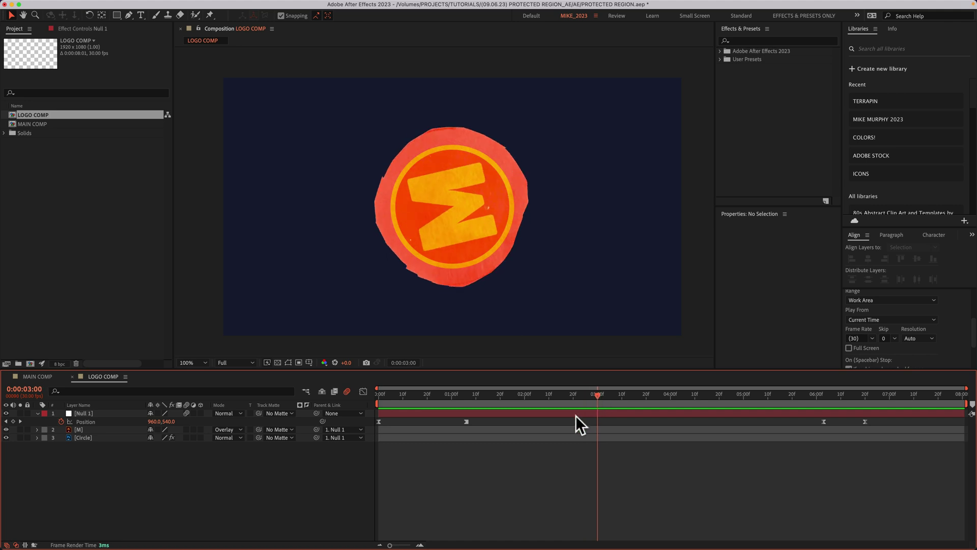
key(n)
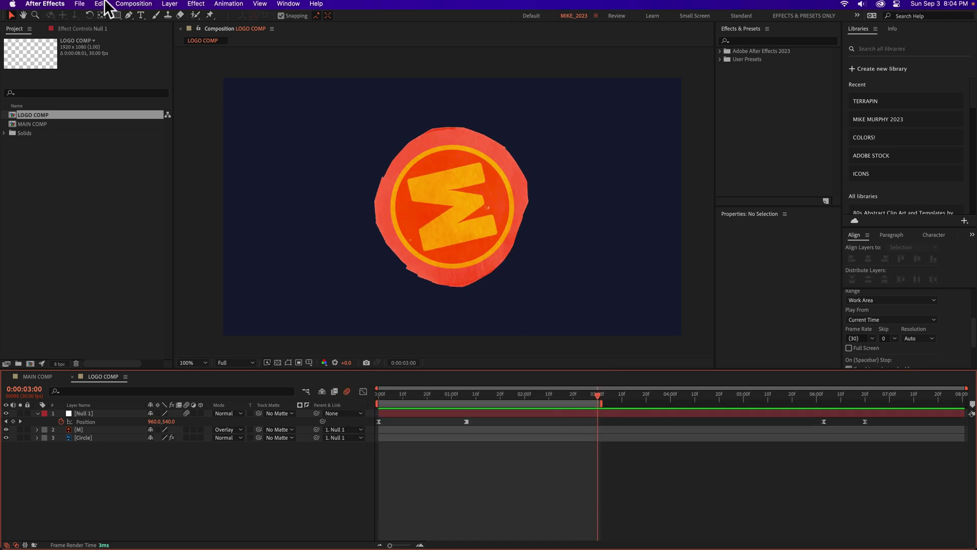
click(129, 5)
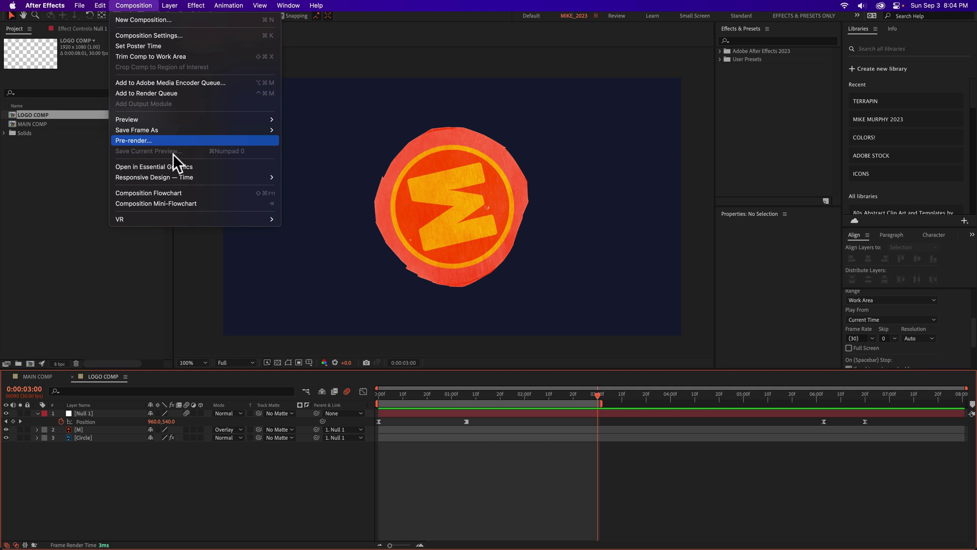
mouse_move(177, 177)
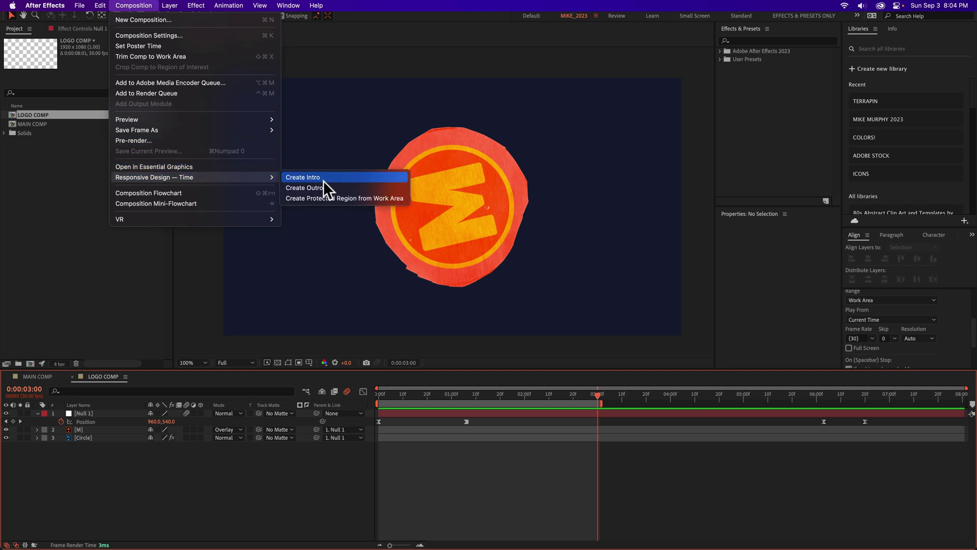
click(357, 199)
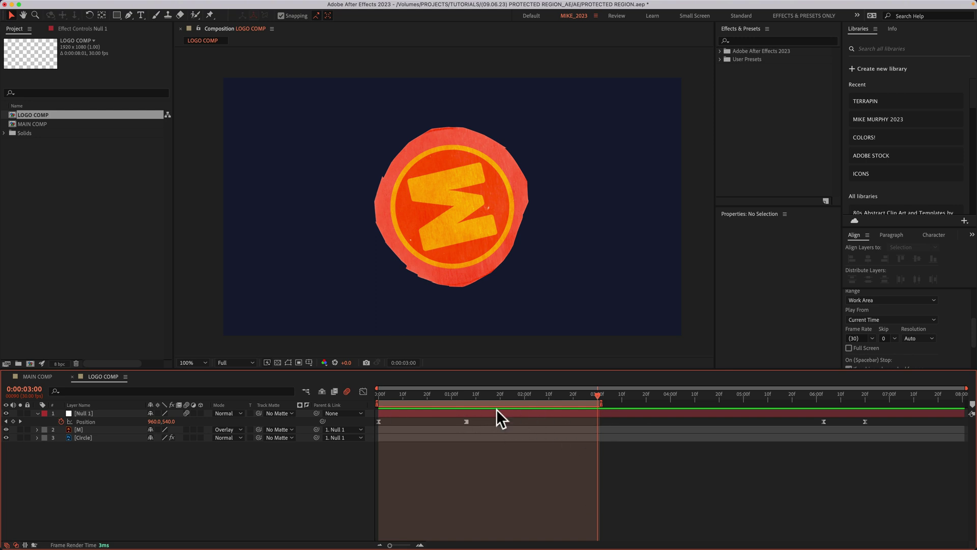
key(super+z)
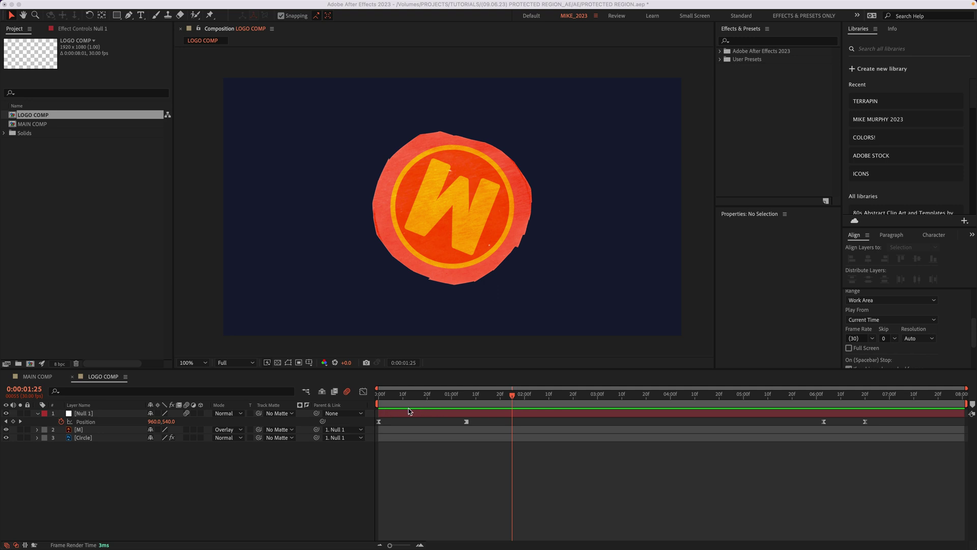
- Return LOGO COMP's playhead to 0:00 and place composition marker 1 there
click(54, 497)
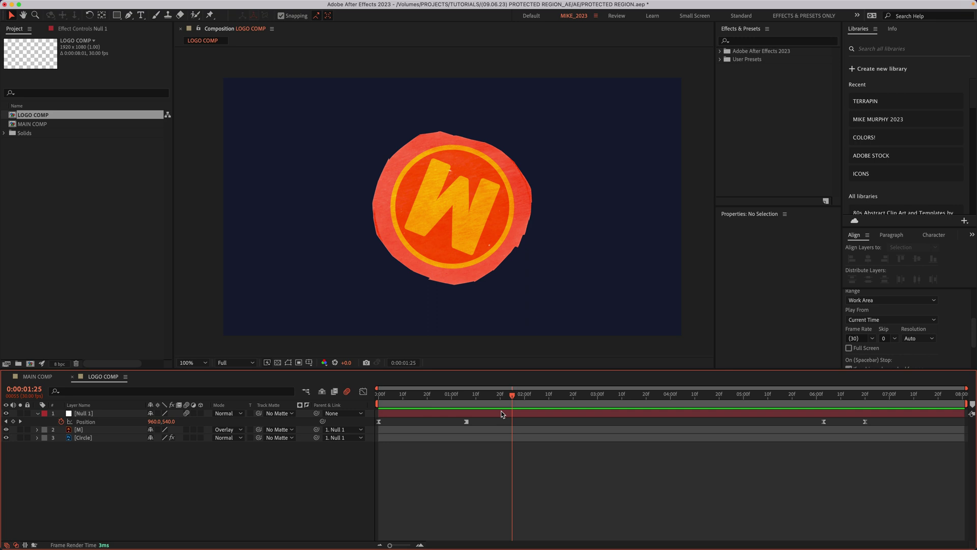
drag(513, 398, 379, 395)
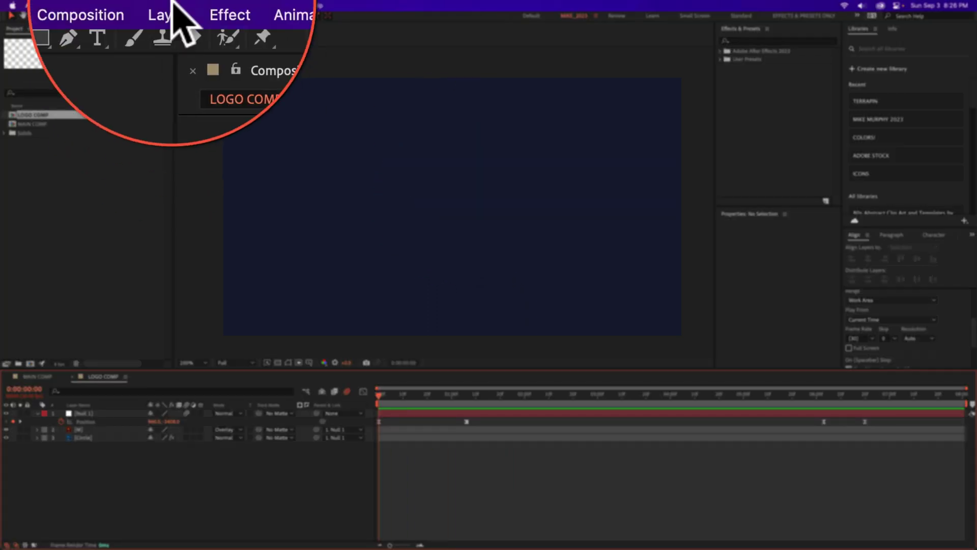
click(169, 7)
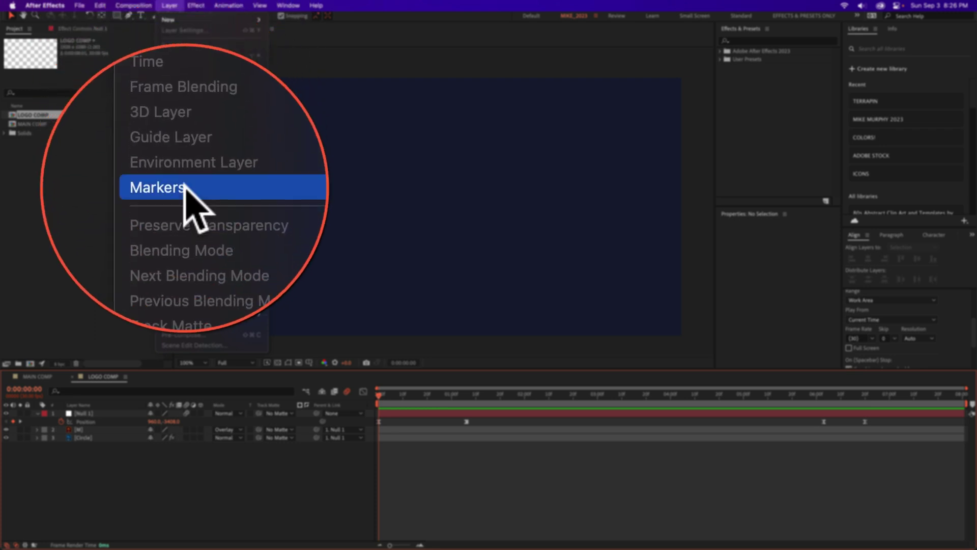
mouse_move(194, 189)
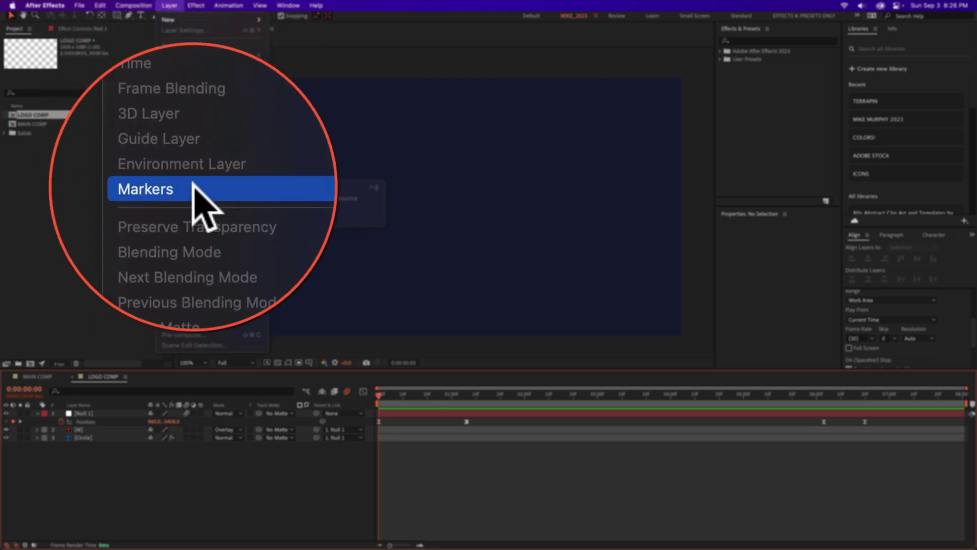
click(322, 454)
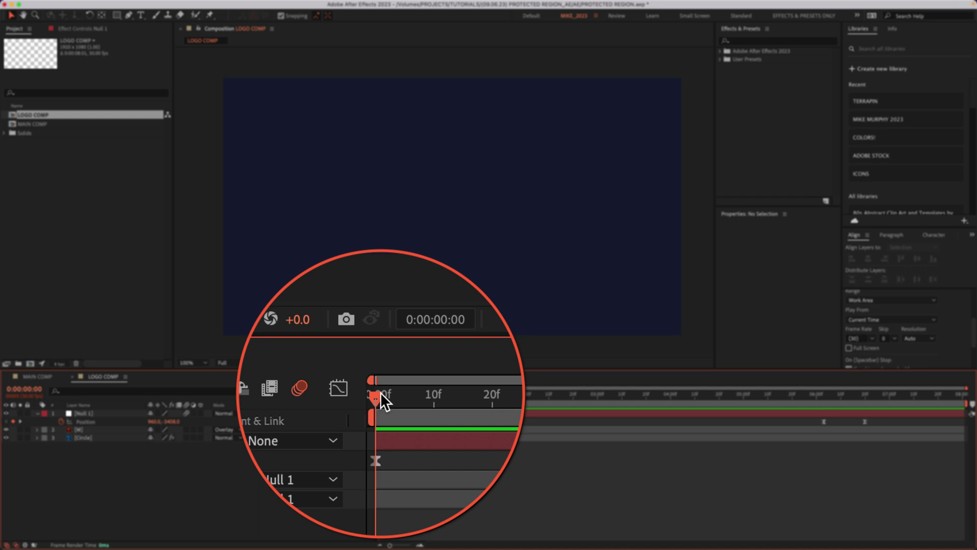
click(380, 395)
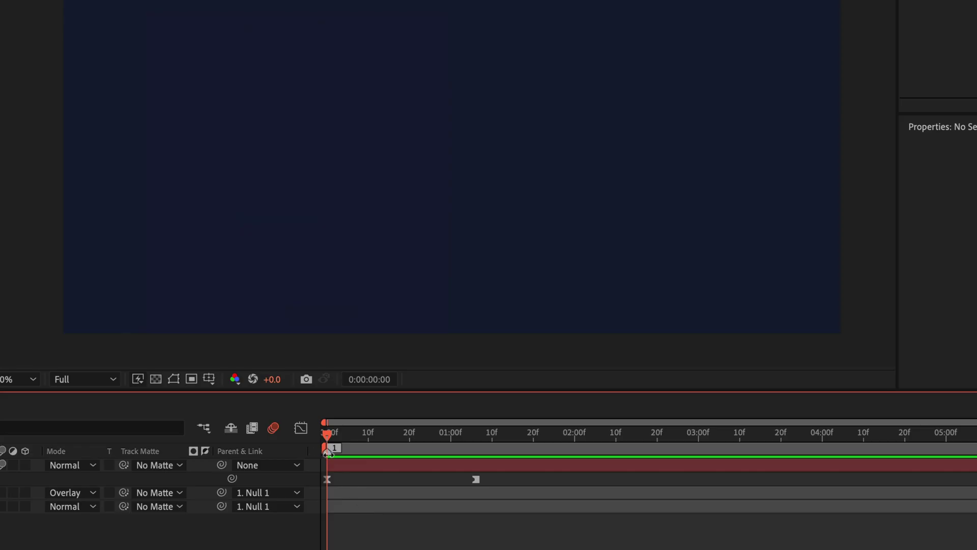
- Name the start marker Intro, make it a Fuchsia protected region, and stretch it to about 1:00
double_click(330, 449)
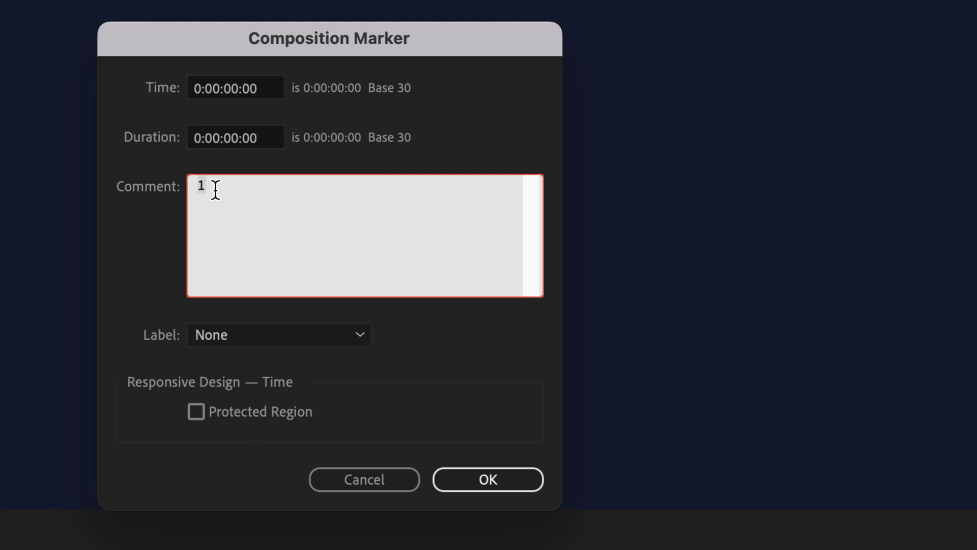
text(Intro)
click(345, 338)
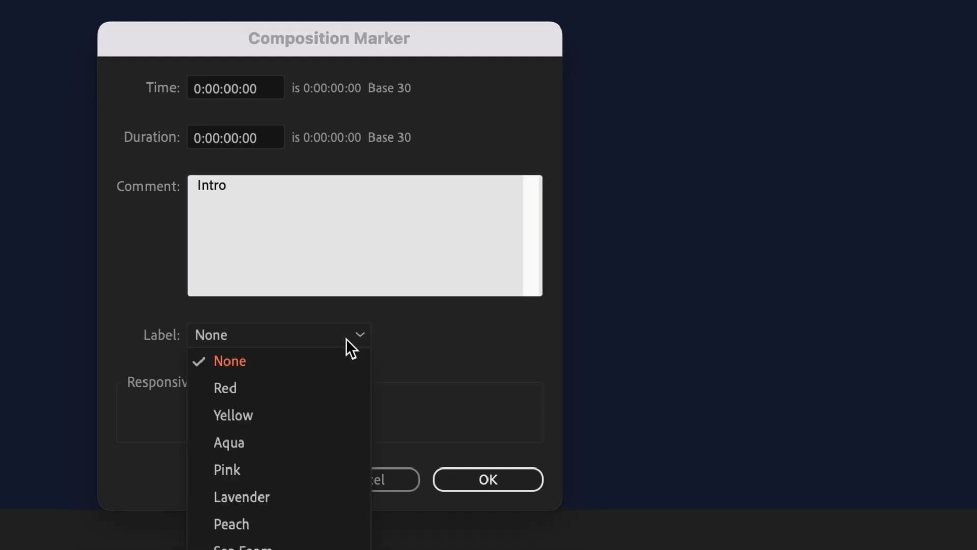
click(326, 537)
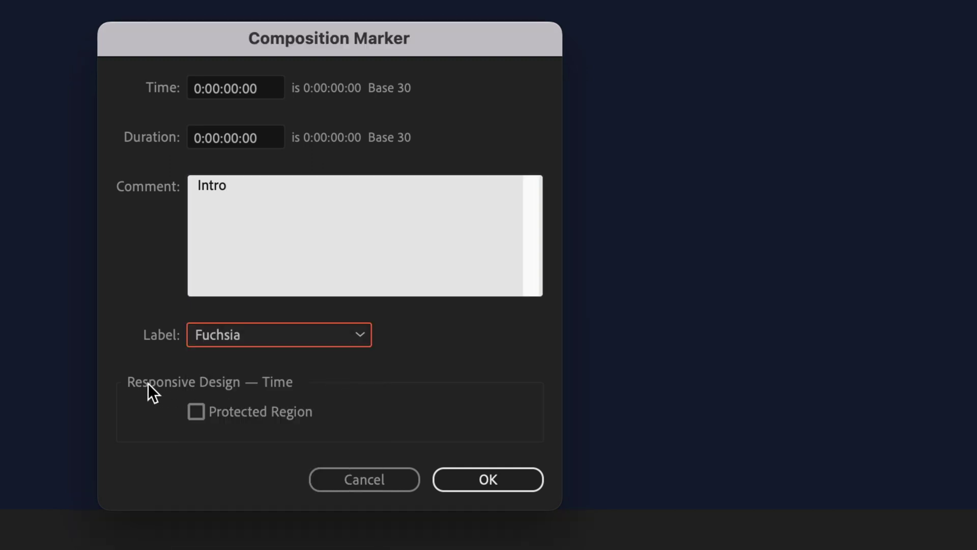
click(200, 413)
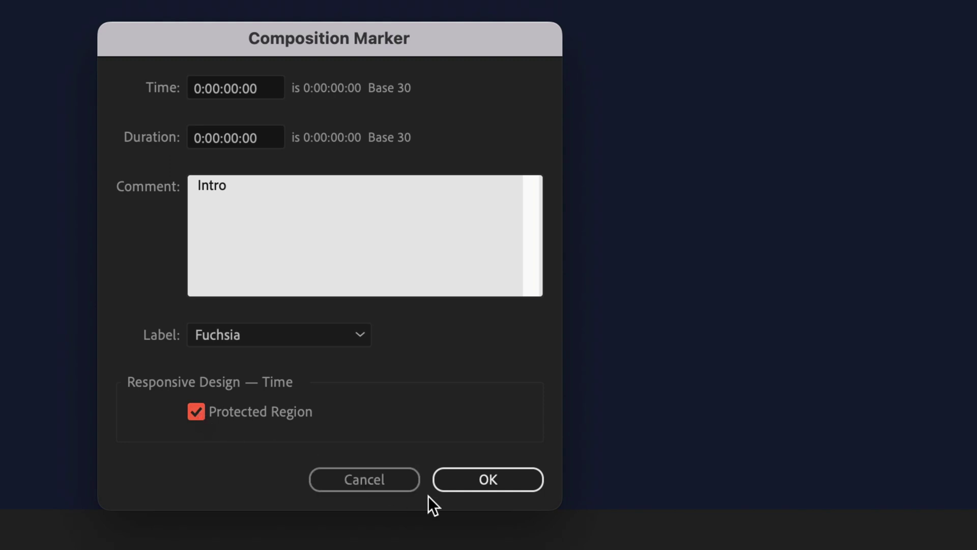
click(494, 482)
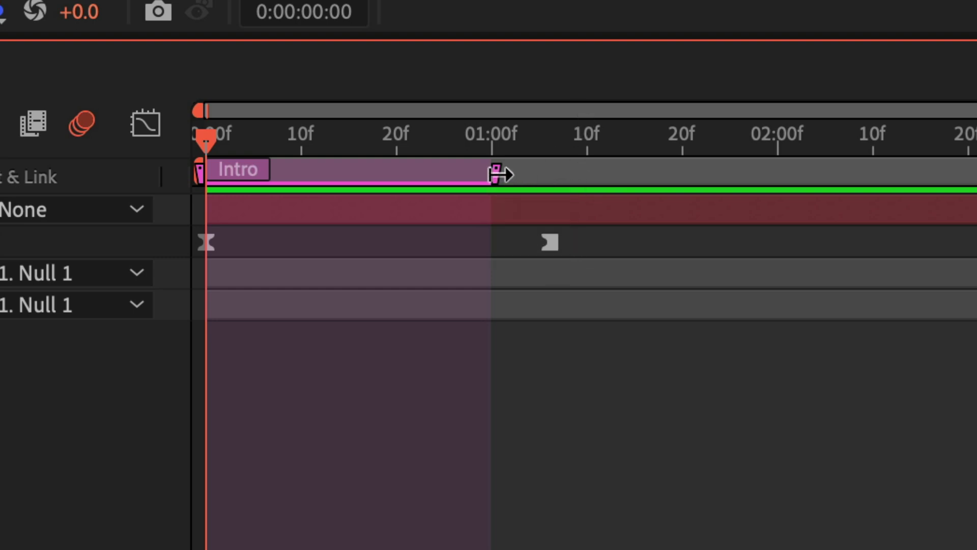
drag(499, 173, 555, 175)
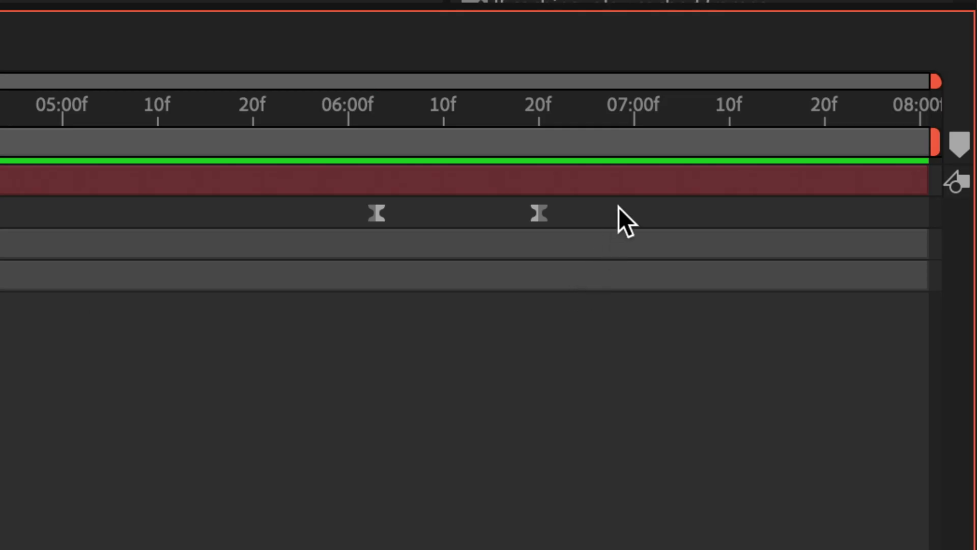
- Move the current time to about 06:03 near the end keyframes and add a composition marker
drag(618, 207, 305, 227)
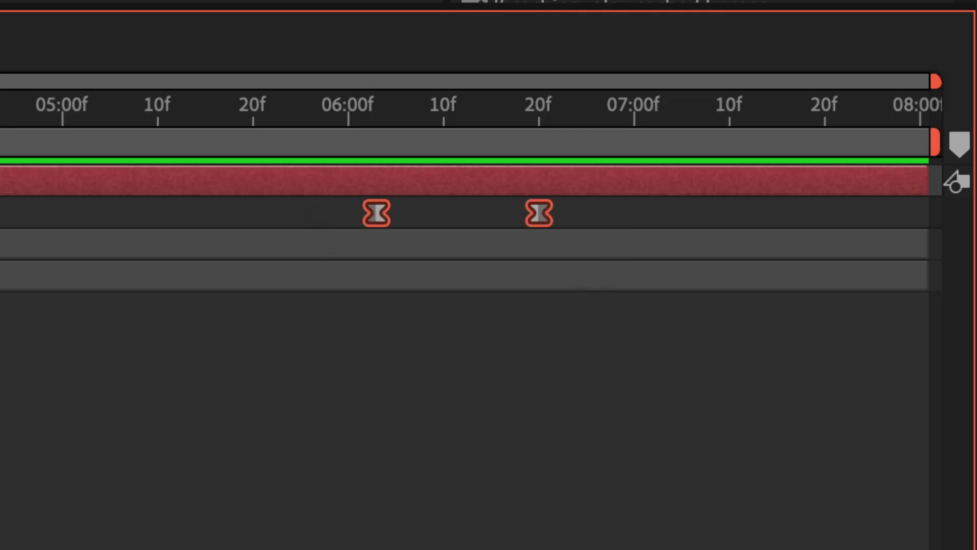
drag(358, 132, 374, 126)
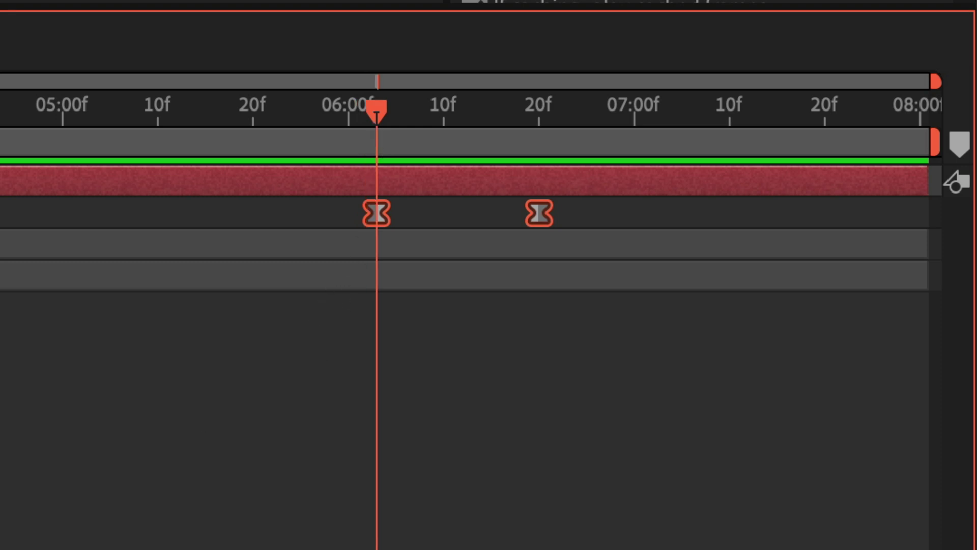
key(ctrl+shift+a)
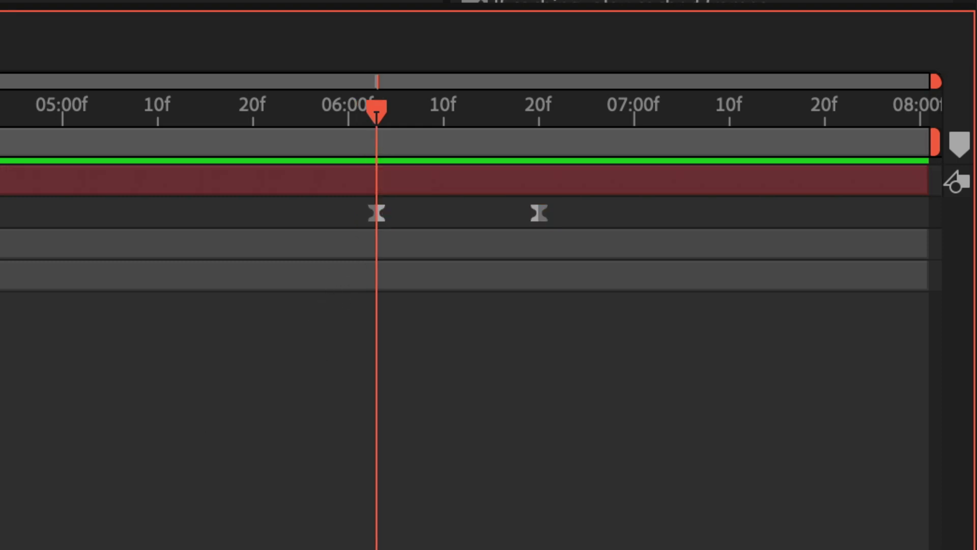
click(960, 148)
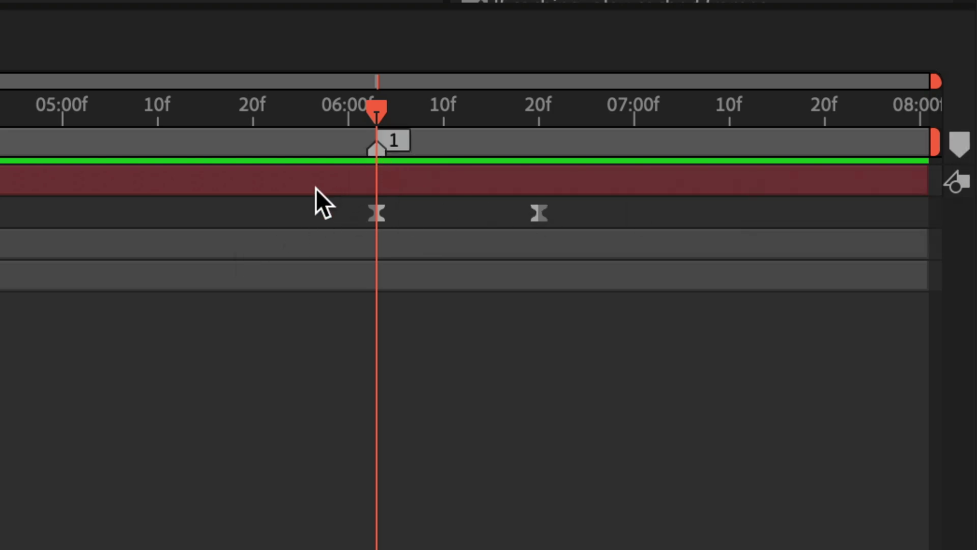
- Name the new marker Outro as a Fuchsia protected region spanning roughly 06:03 to 06:20
double_click(379, 145)
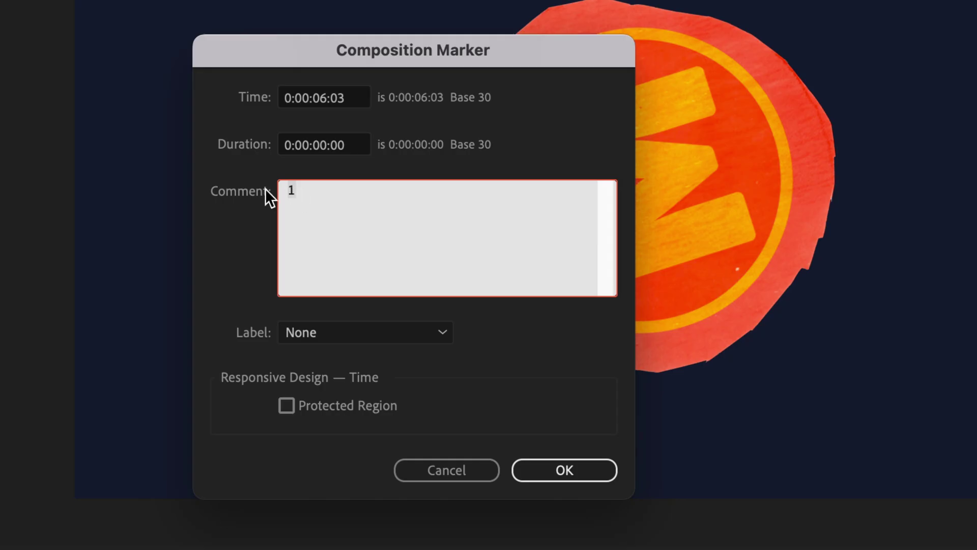
text(Outro)
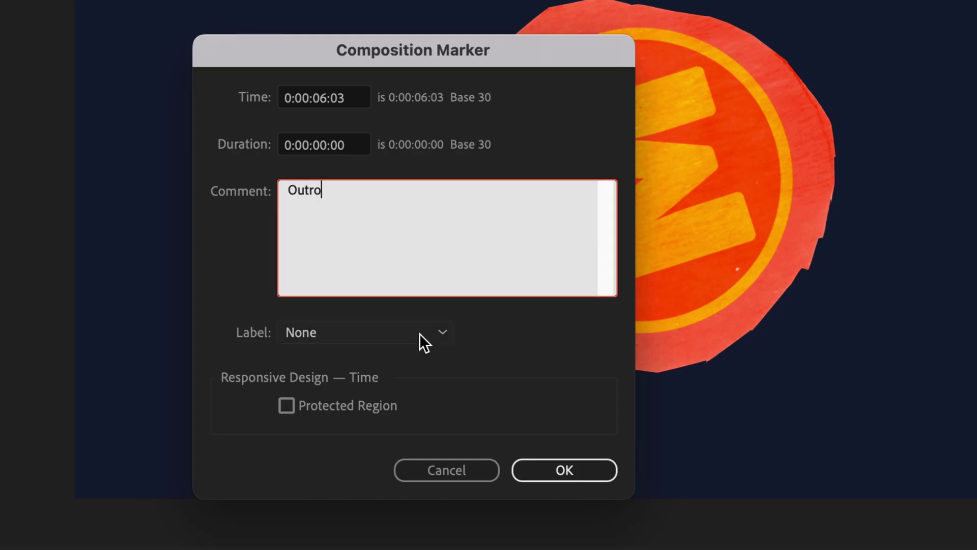
click(420, 334)
click(316, 549)
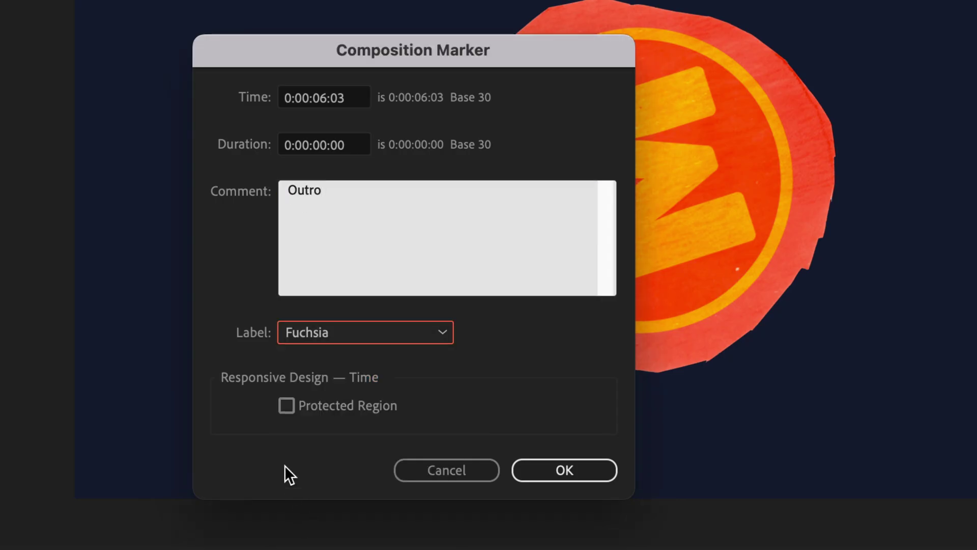
click(286, 407)
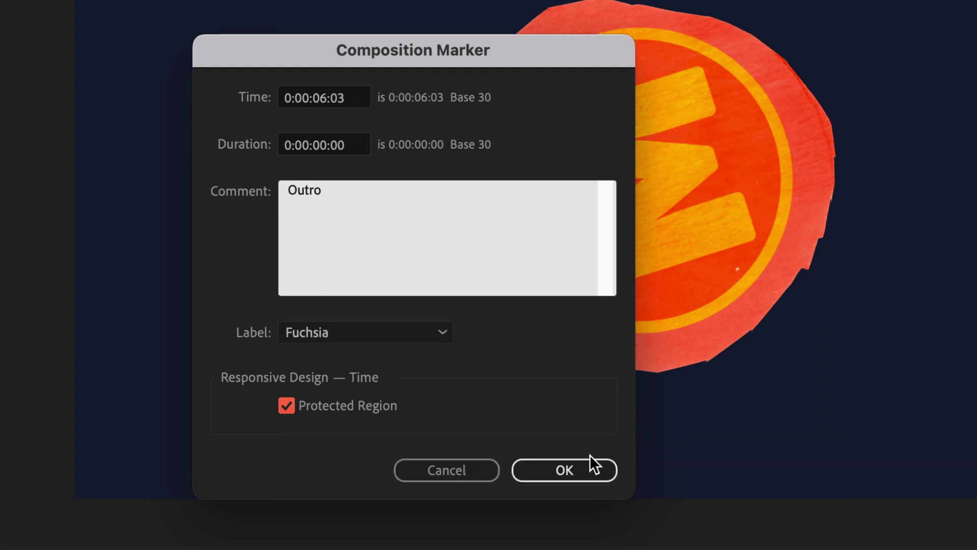
click(581, 472)
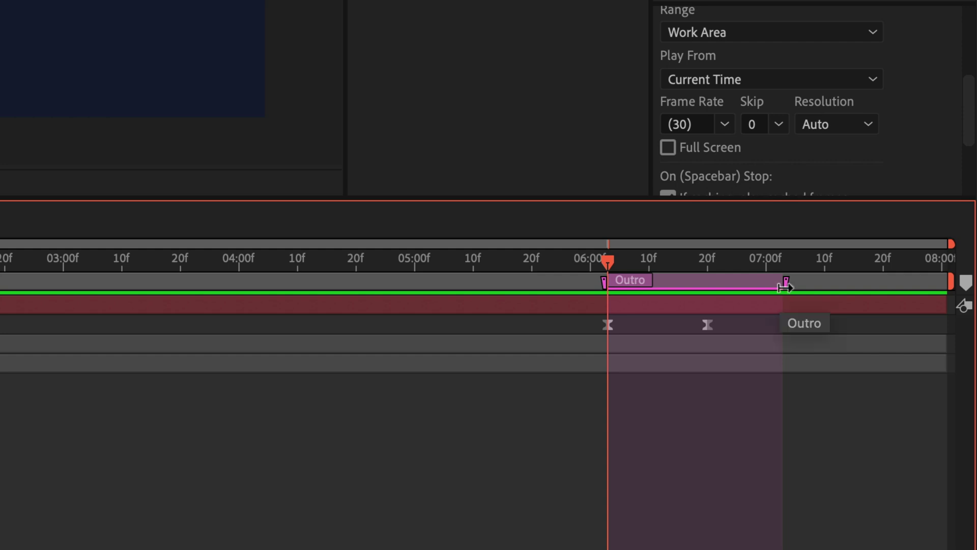
drag(786, 285, 711, 300)
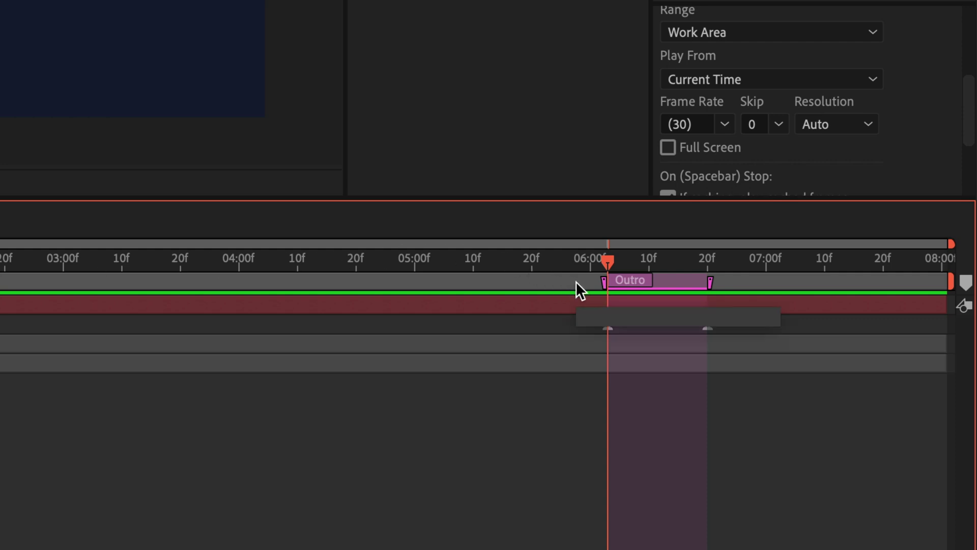
mouse_move(606, 283)
mouse_down()
mouse_move(109, 283)
mouse_move(499, 283)
mouse_move(0, 306)
mouse_move(637, 301)
mouse_up()
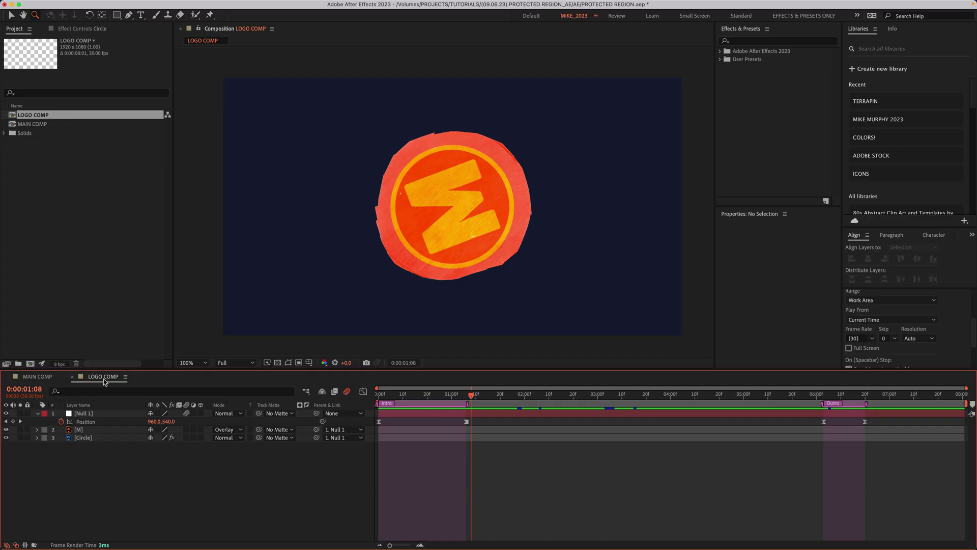
- Switch to MAIN COMP and drop LOGO COMP from the Project panel above the BG layer
click(38, 377)
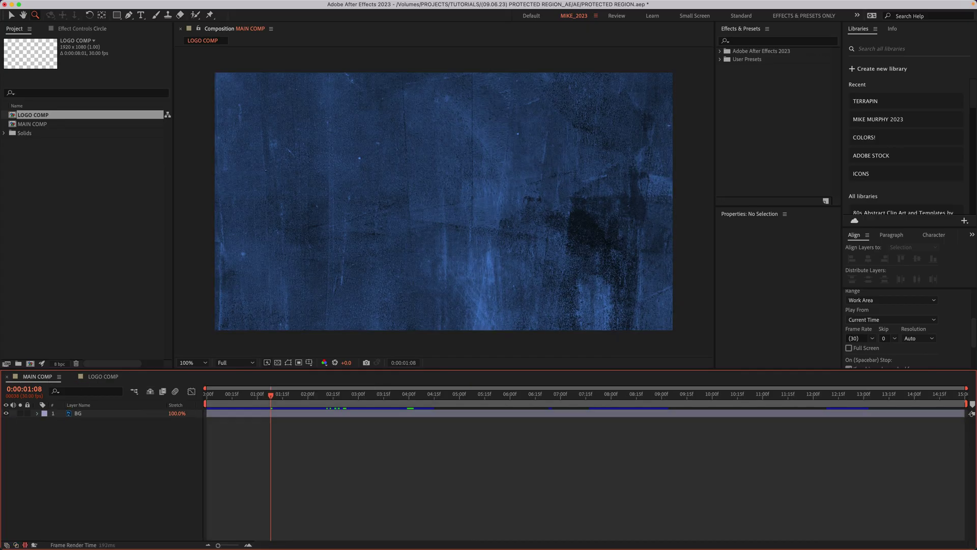
click(64, 241)
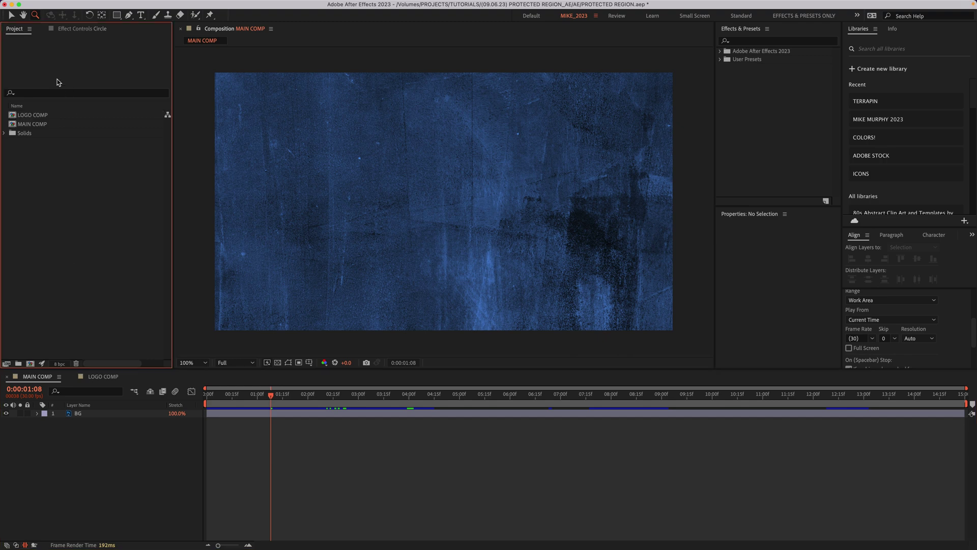
drag(43, 116, 87, 414)
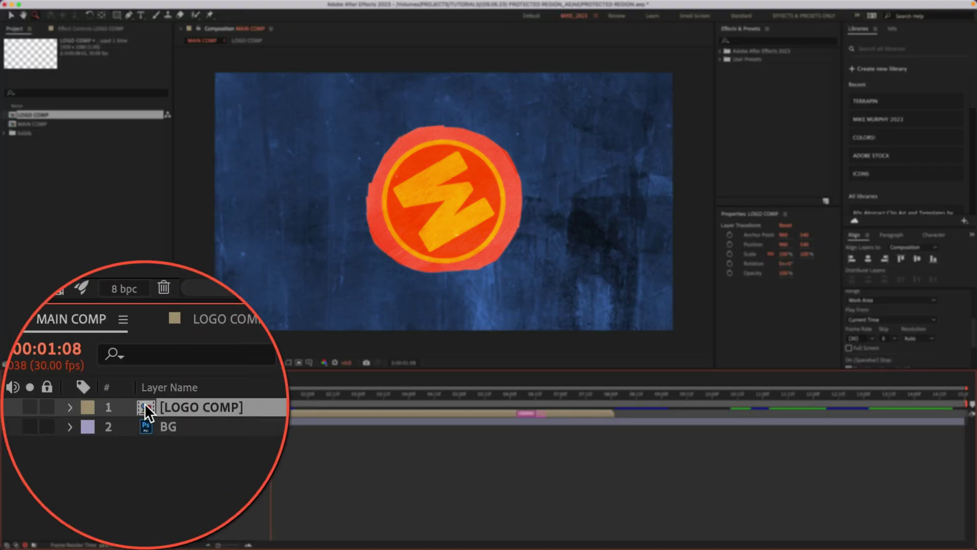
- Inside LOGO COMP, shift Null 1's opening Position keyframe into the Intro region, then return to MAIN COMP
double_click(145, 405)
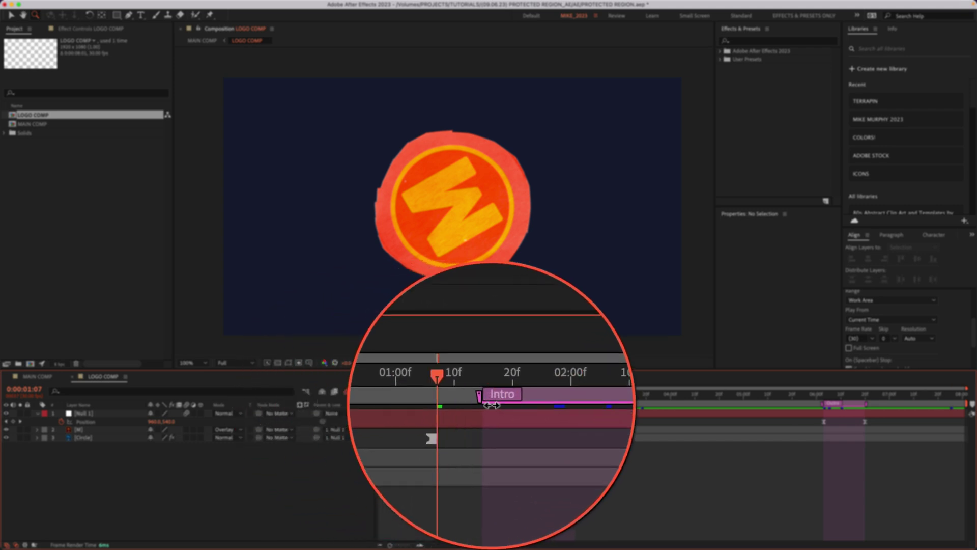
drag(467, 405, 496, 404)
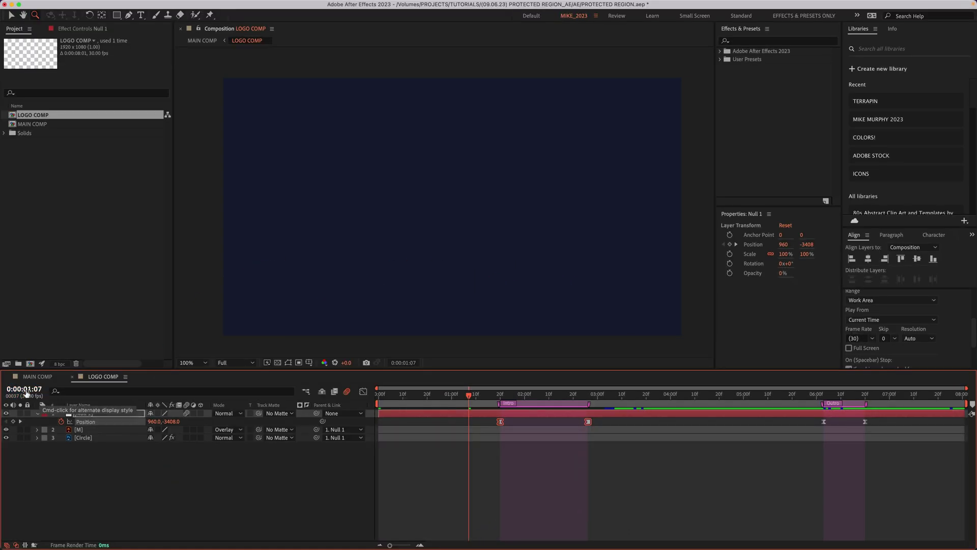
click(37, 377)
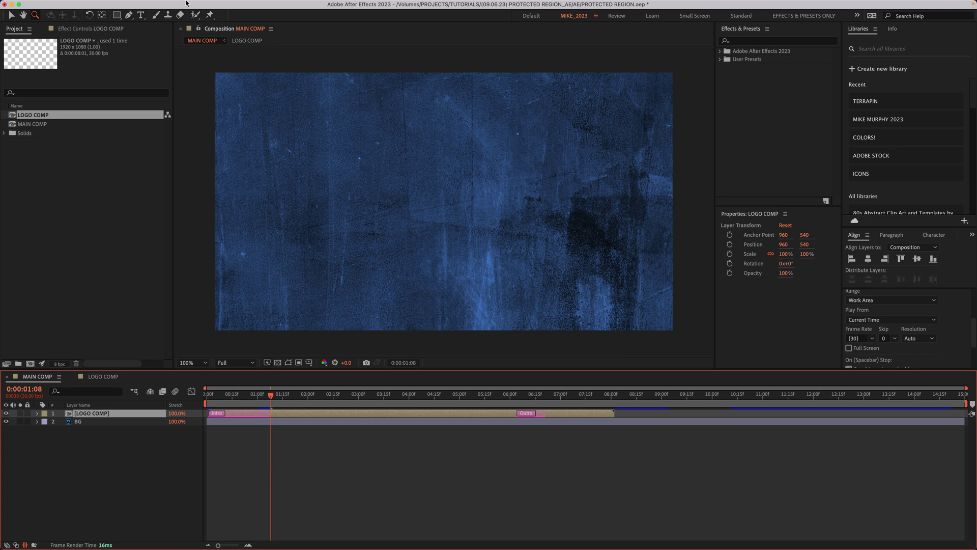
- Apply Layer > Markers > Update Markers From Source to the nested LOGO COMP layer
click(171, 5)
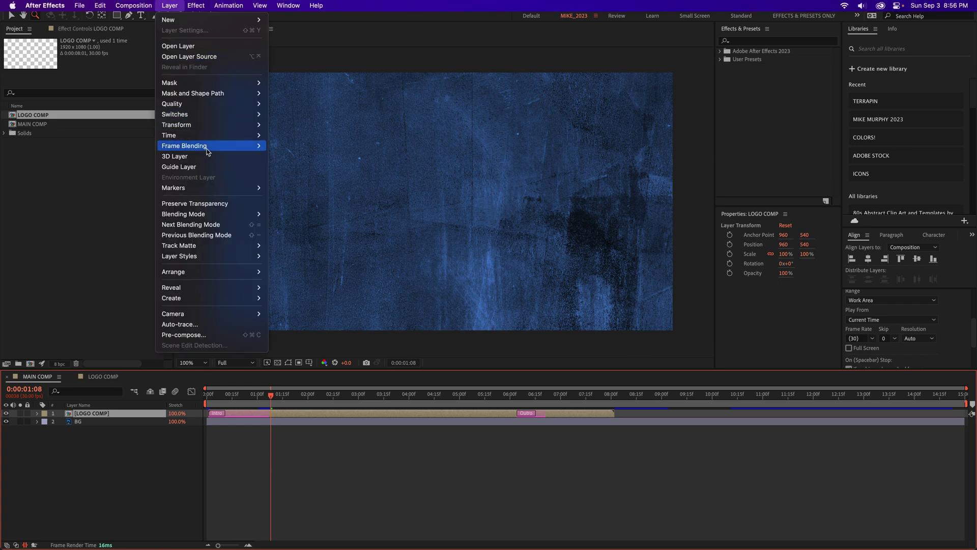
mouse_move(204, 187)
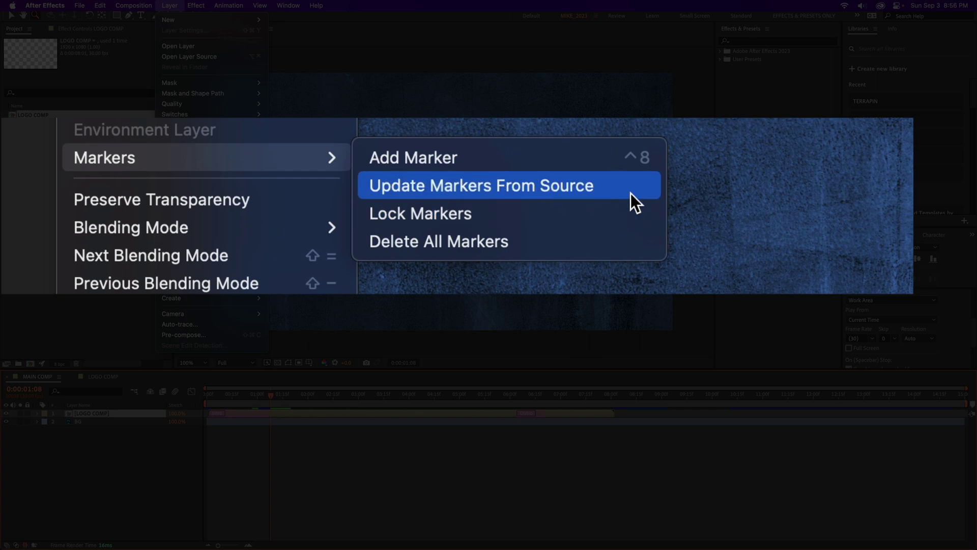
click(605, 192)
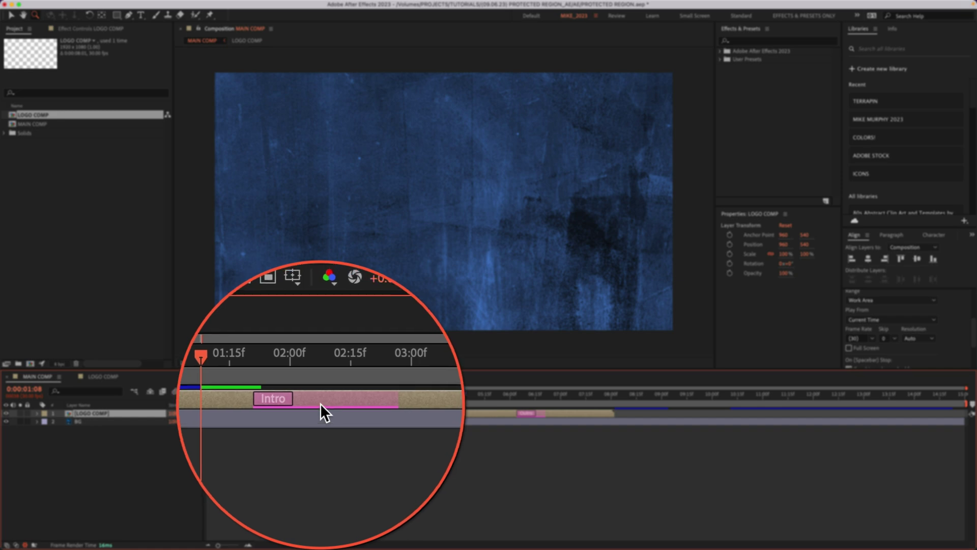
- Reopen LOGO COMP and check its Composition > Responsive Design — Time options
click(109, 378)
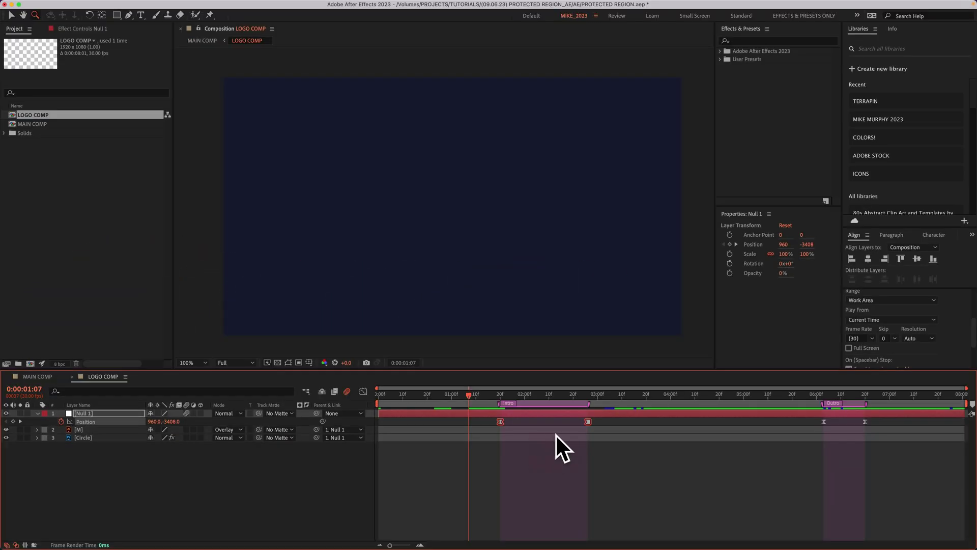
click(134, 5)
mouse_move(258, 178)
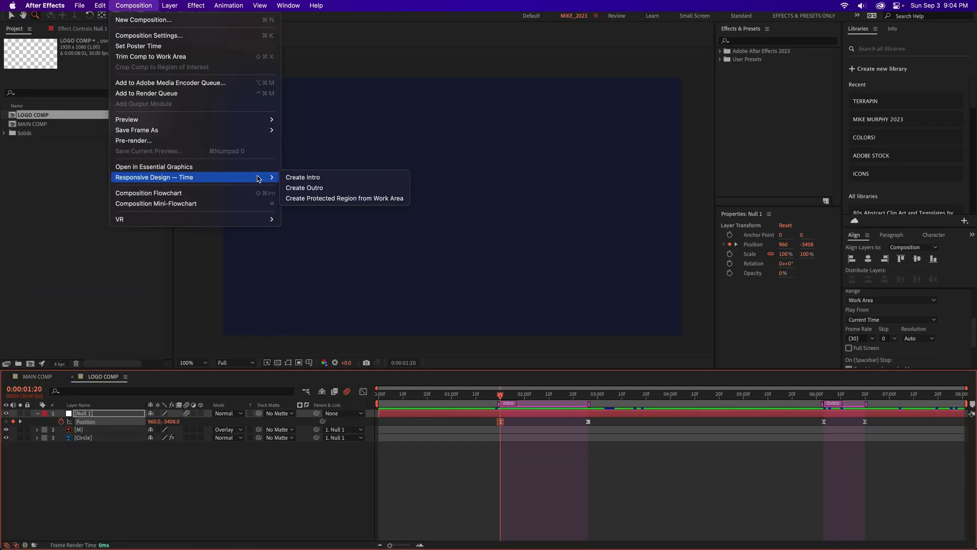